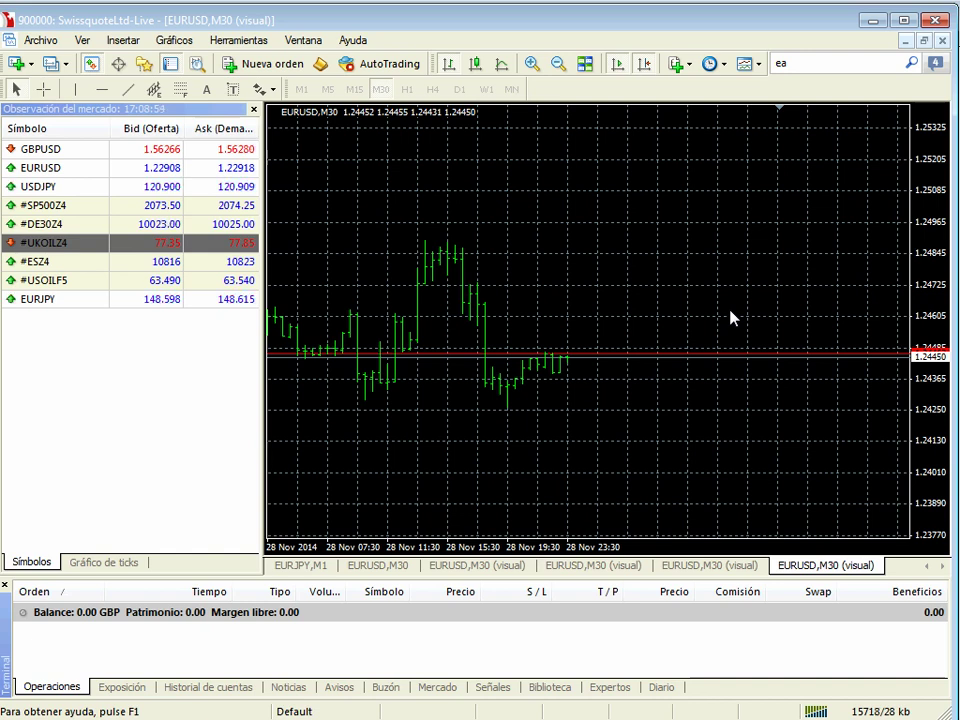
Check which saved symbol sets are available for the market watch list
right_click(141, 399)
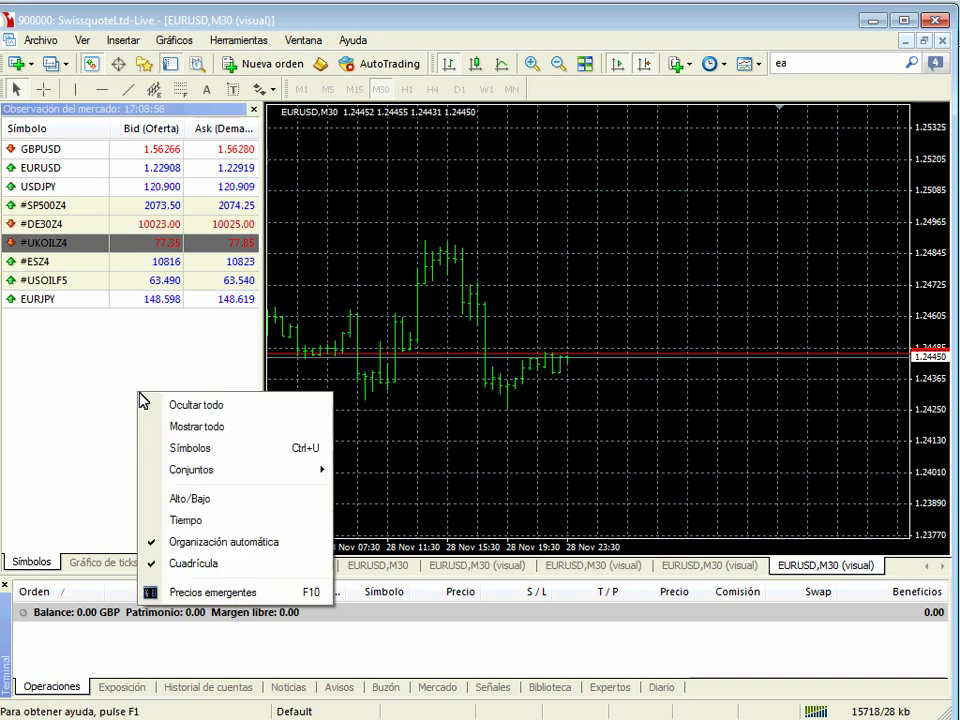
mouse_move(189, 470)
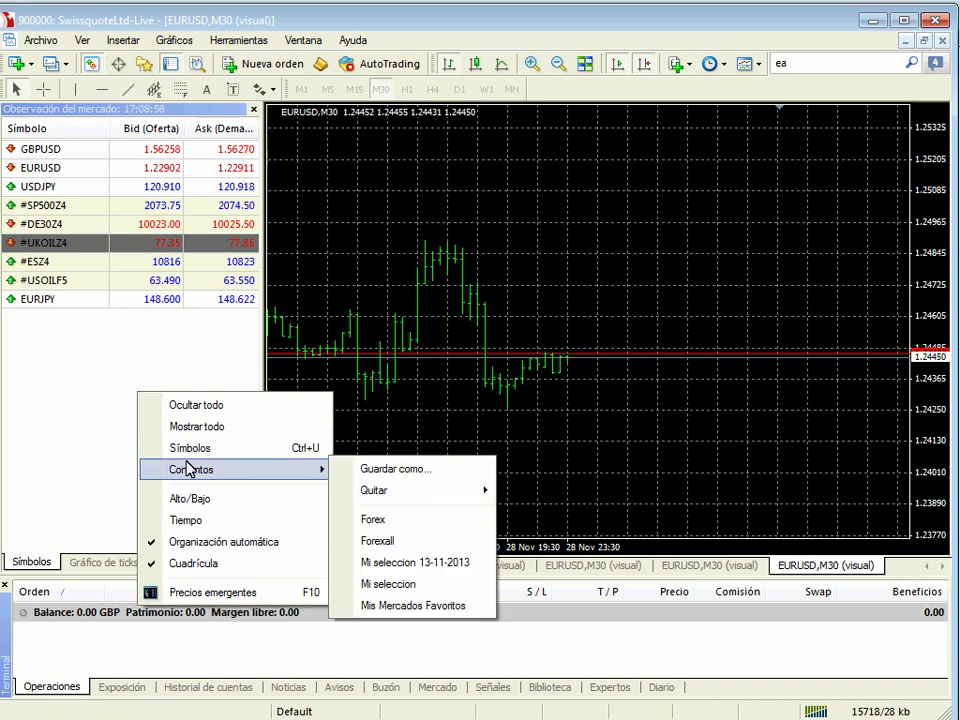
left_click(90, 375)
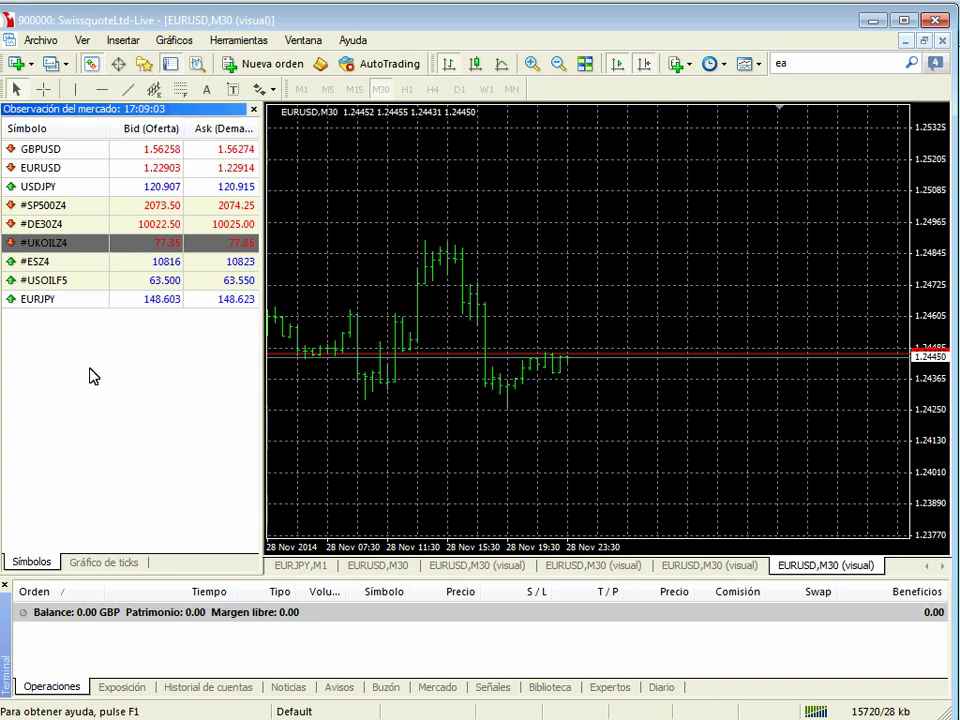
right_click(90, 375)
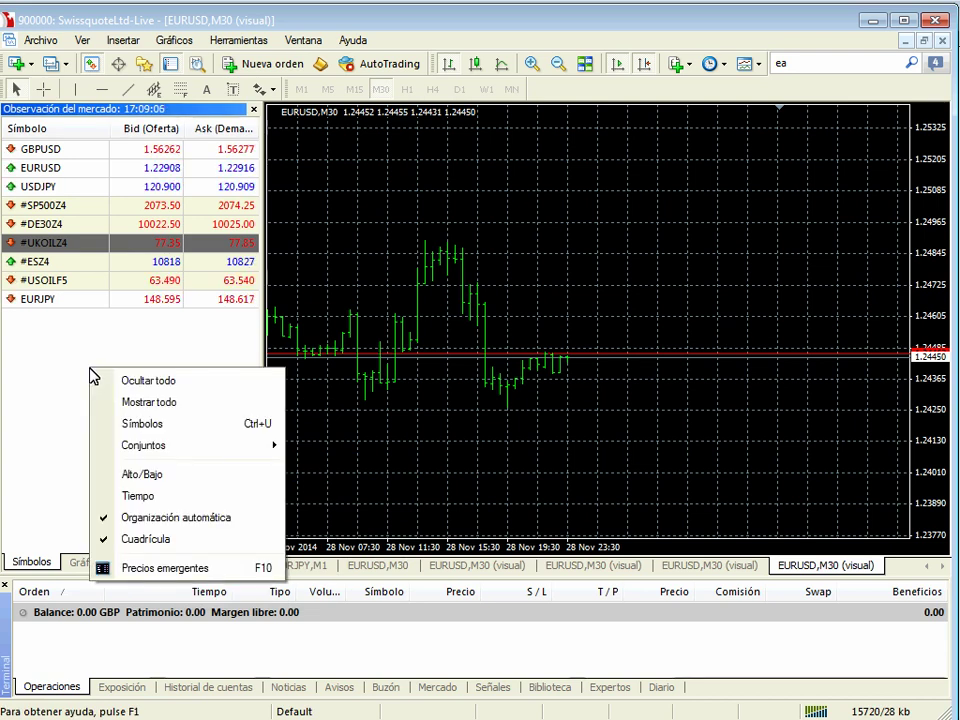
Open the full symbol list and expand Group1, Group2, Group4, Group5 and Group3 to examine their currency pairs
right_click(84, 335)
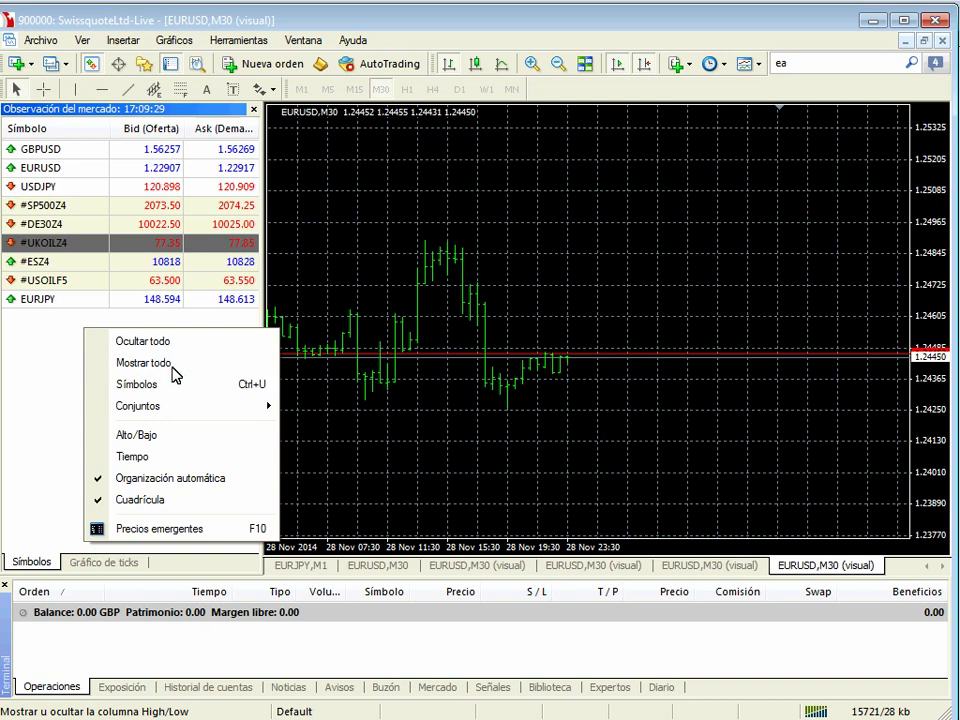
left_click(165, 384)
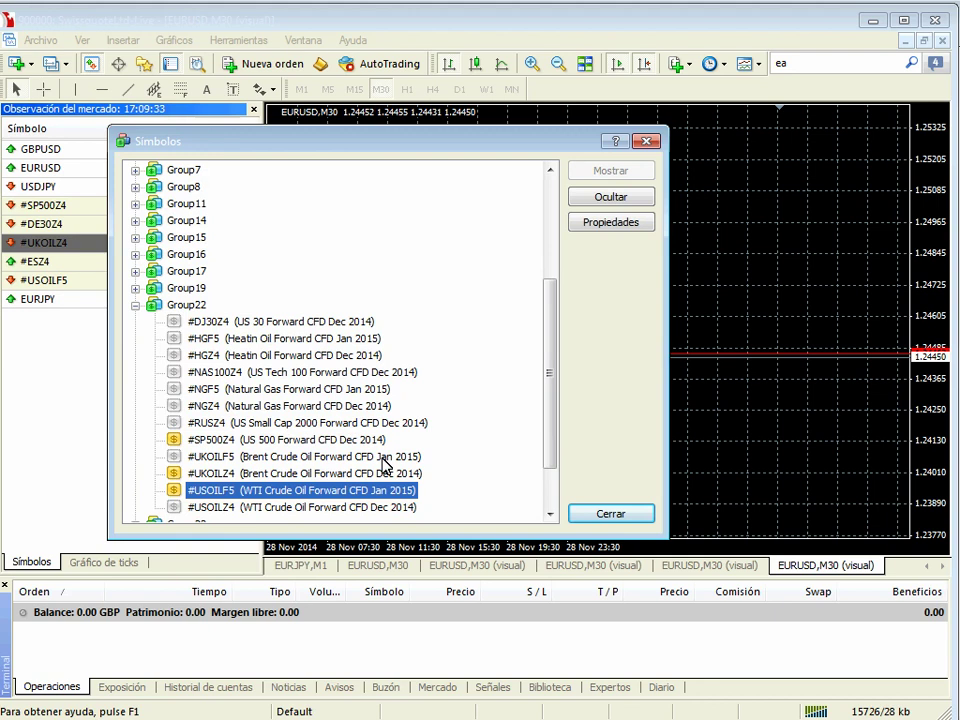
scroll(145, 205, "up", 4)
left_click(135, 187)
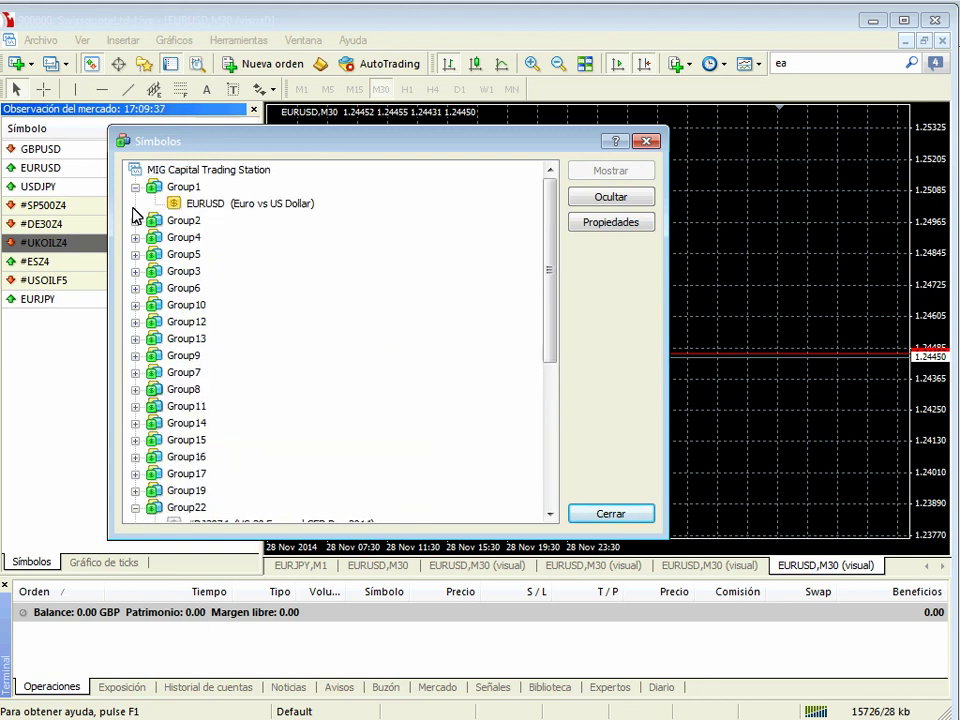
left_click(135, 220)
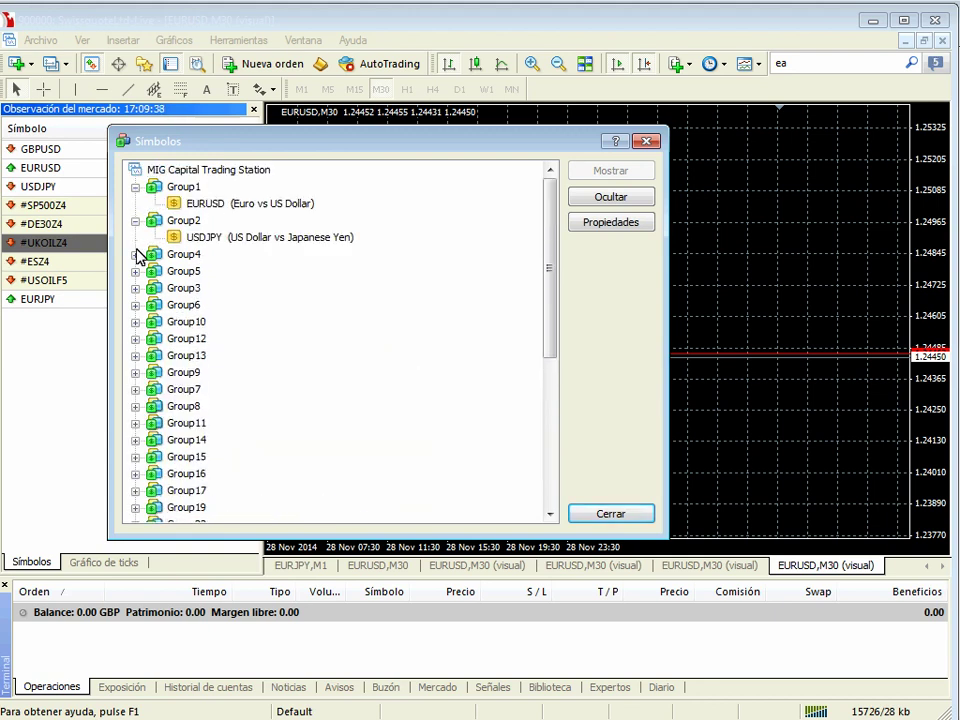
left_click(135, 254)
left_click(135, 288)
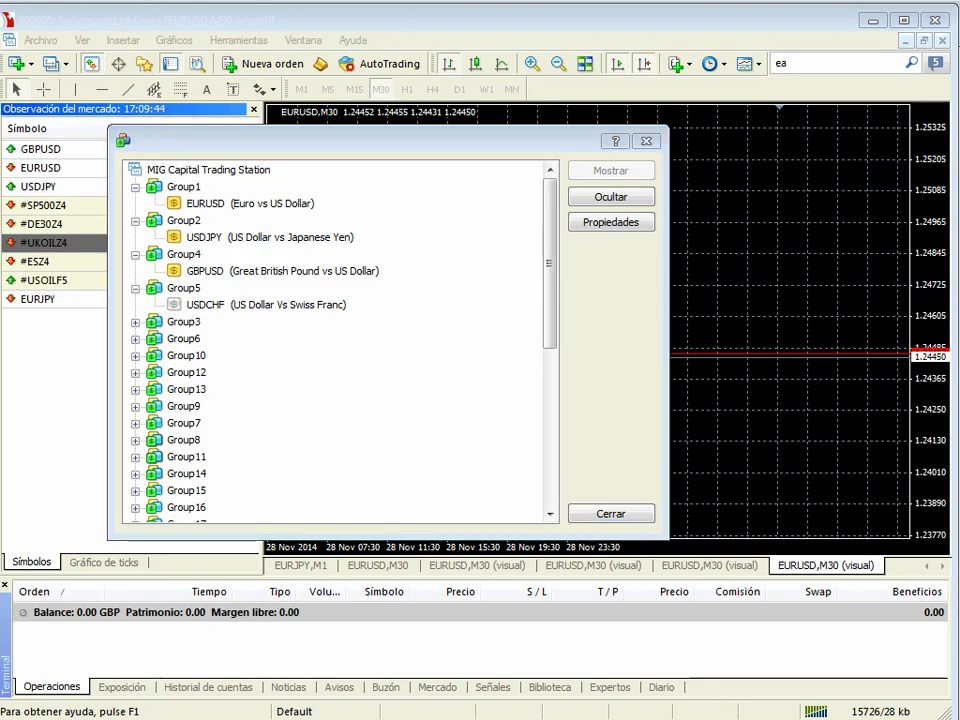
left_click(131, 334)
left_click(133, 326)
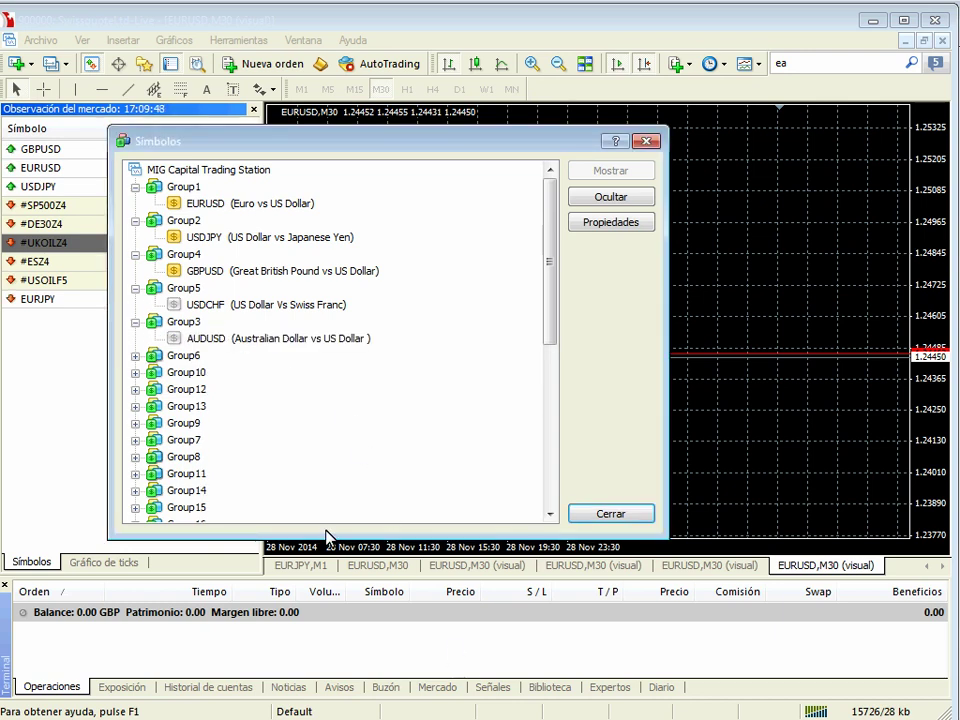
Expand Group6, Group10, Group12, Group13 and Group9 in the symbol list to examine their currency pairs
left_click(134, 357)
left_click(136, 389)
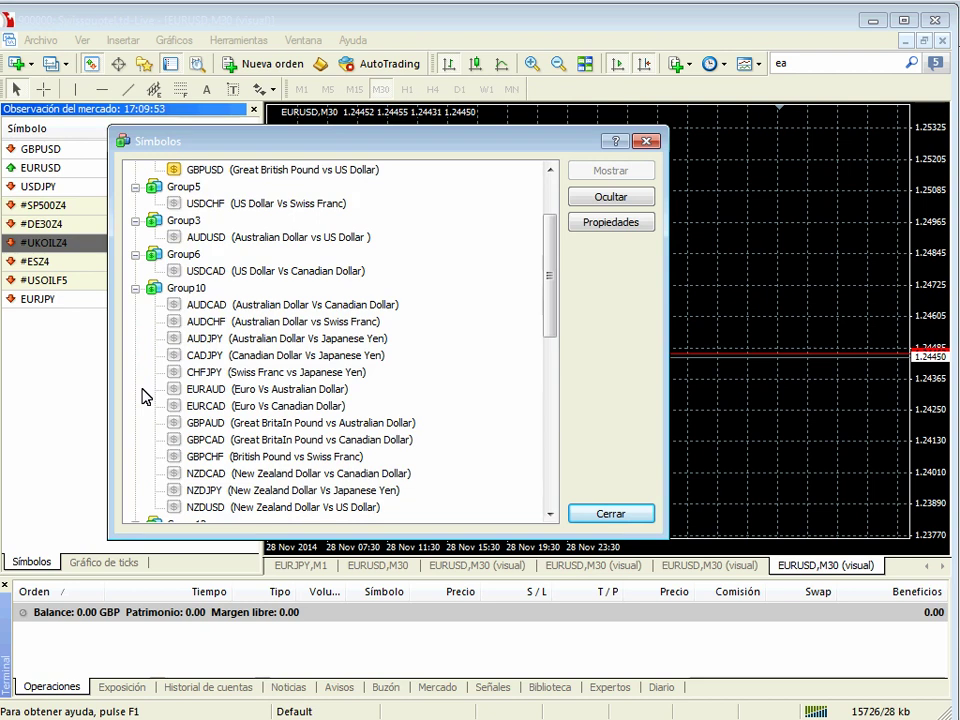
scroll(140, 410, "down", 2)
left_click(135, 424)
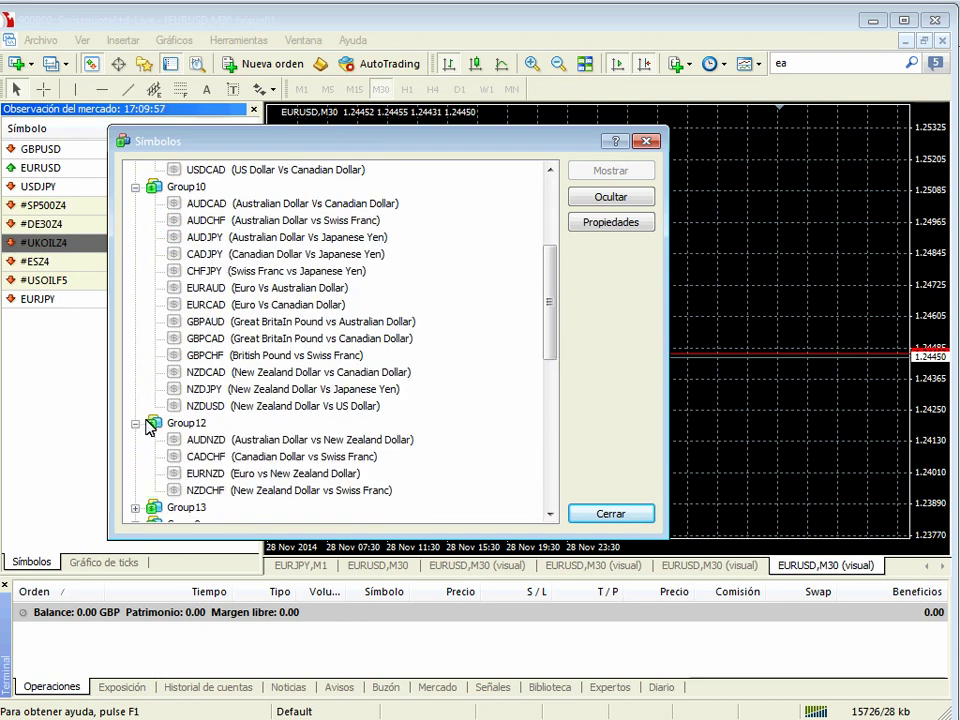
scroll(137, 400, "down", 2)
left_click(135, 406)
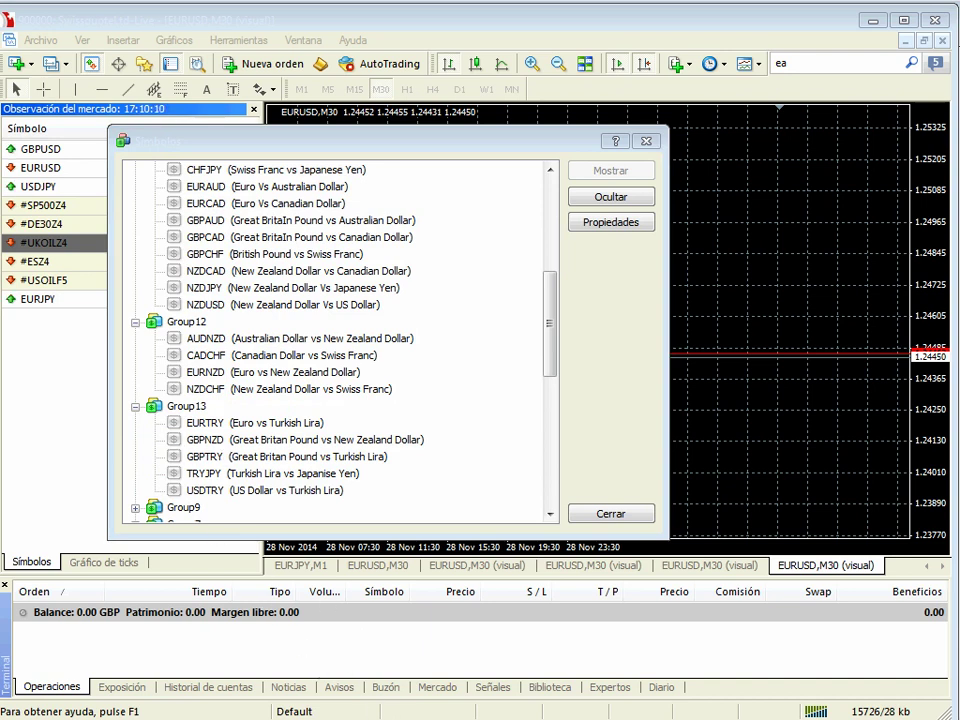
left_click(136, 507)
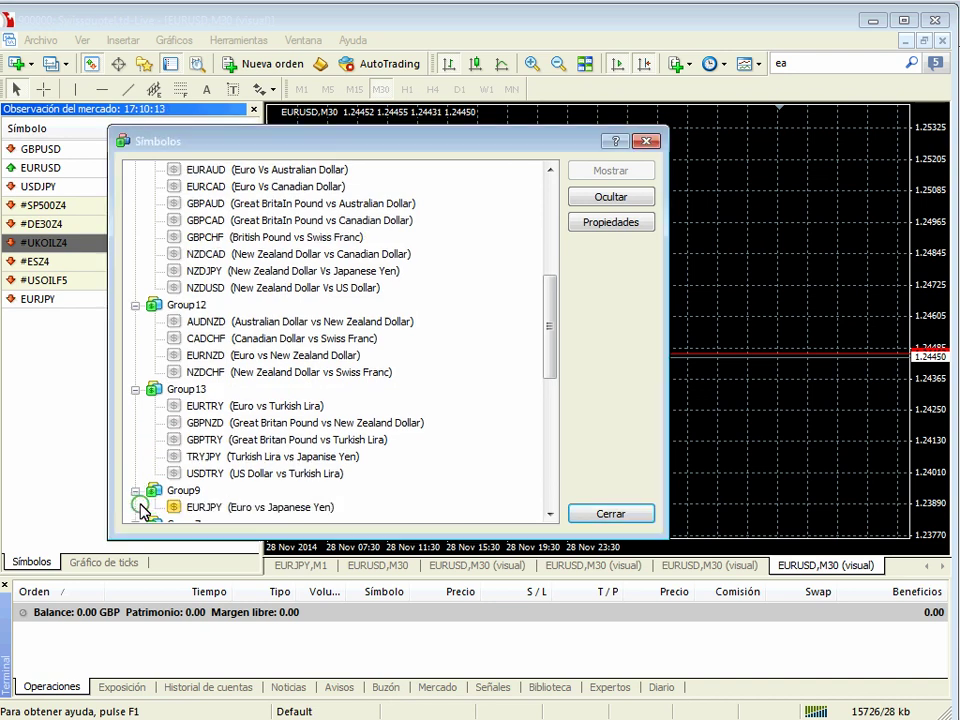
Expand Group7, Group8, Group11 and Group14 to examine their pairs, and select EURDKK in Group14
scroll(160, 500, "down", 3)
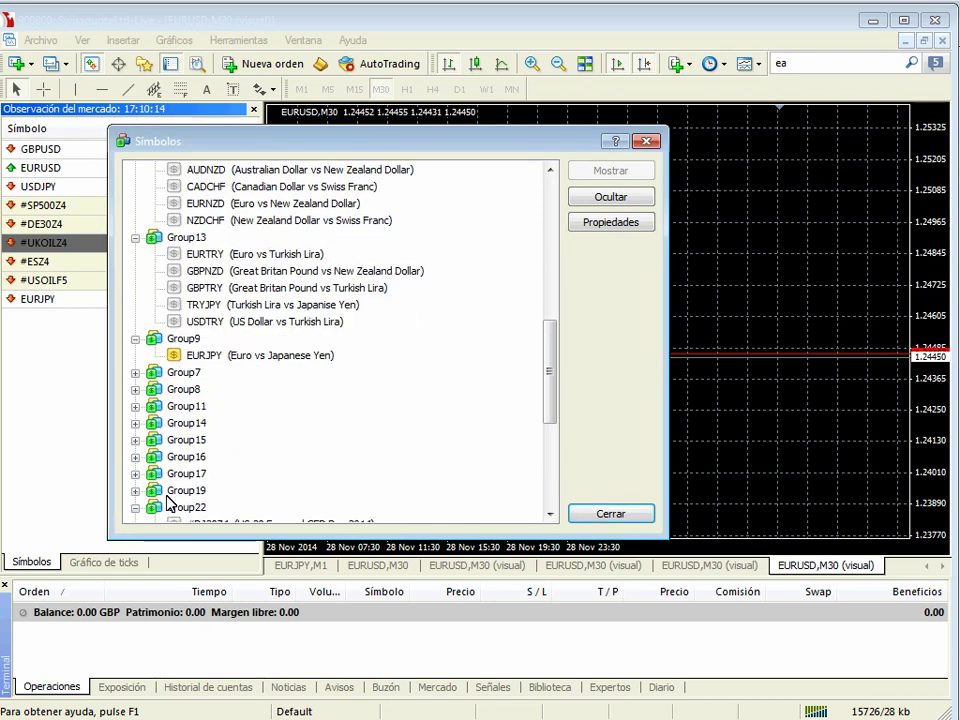
left_click(136, 372)
left_click(136, 406)
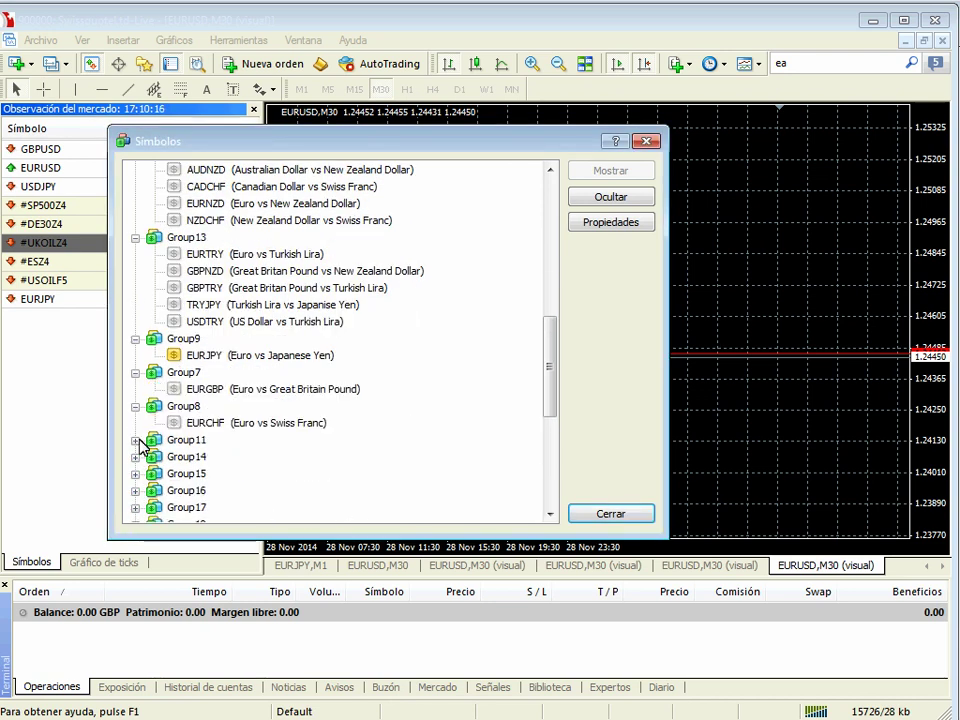
left_click(137, 441)
left_click(138, 474)
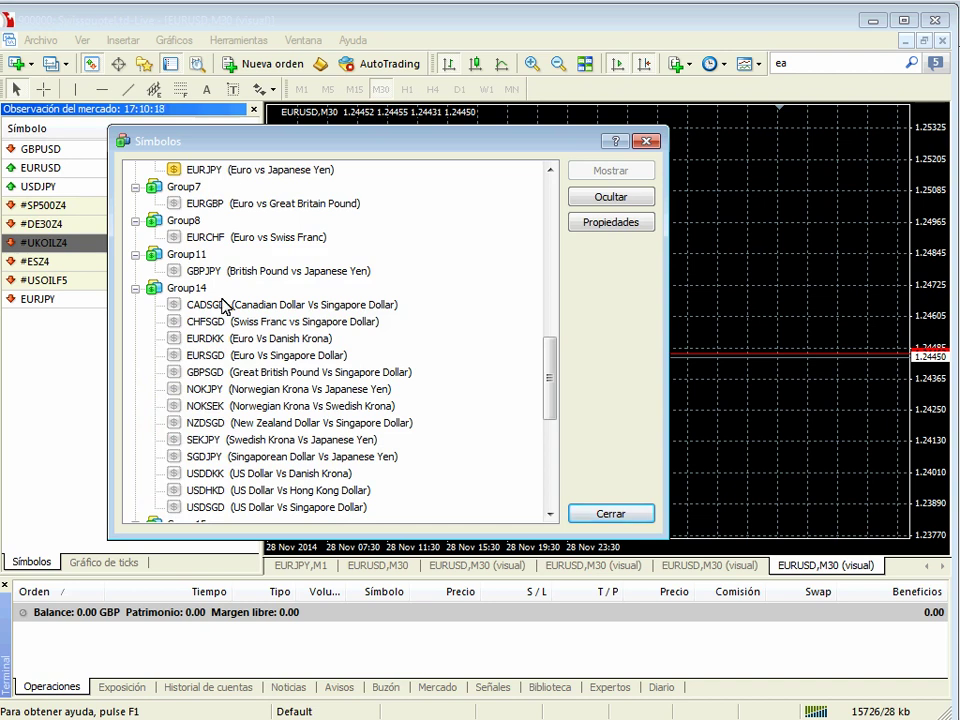
left_click(225, 340)
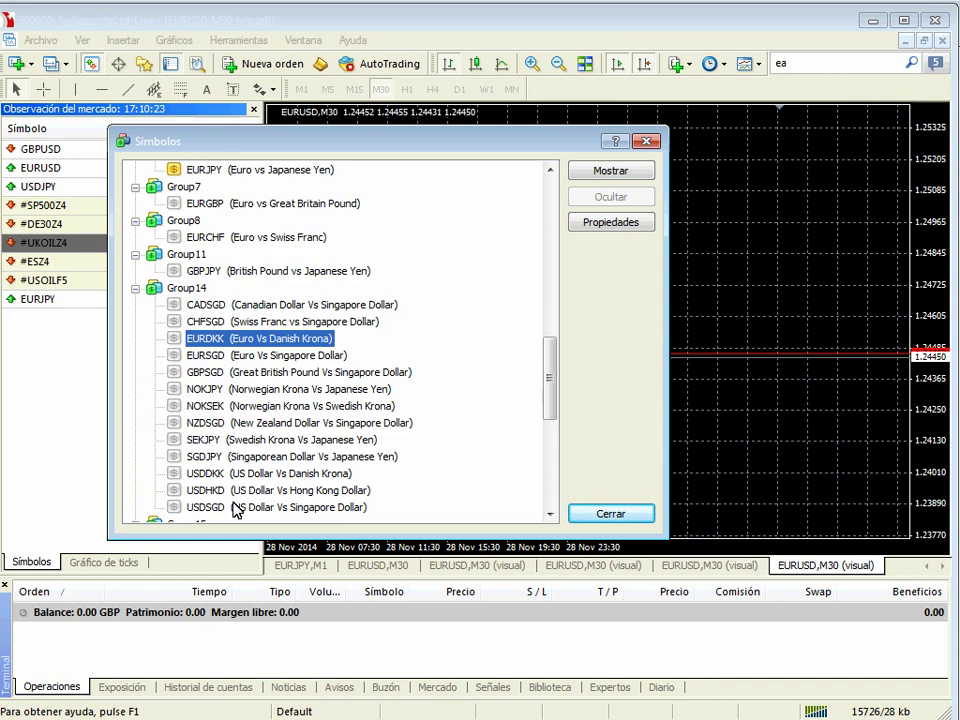
Add EURNOK from Group15 to the market watch list and close the symbol list
scroll(236, 506, "down", 1)
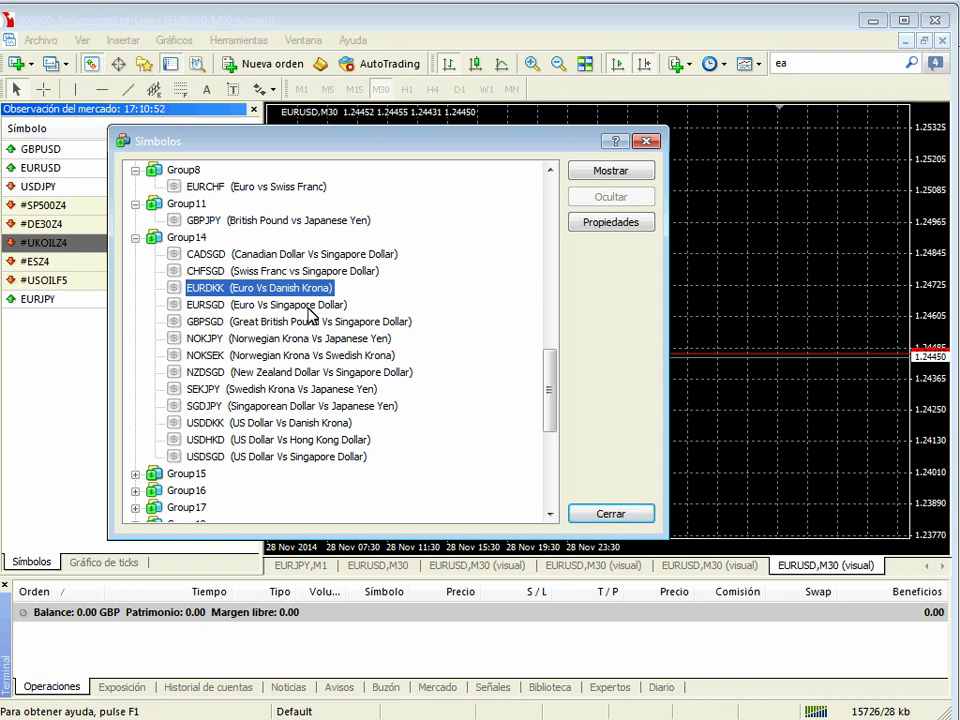
left_click(135, 474)
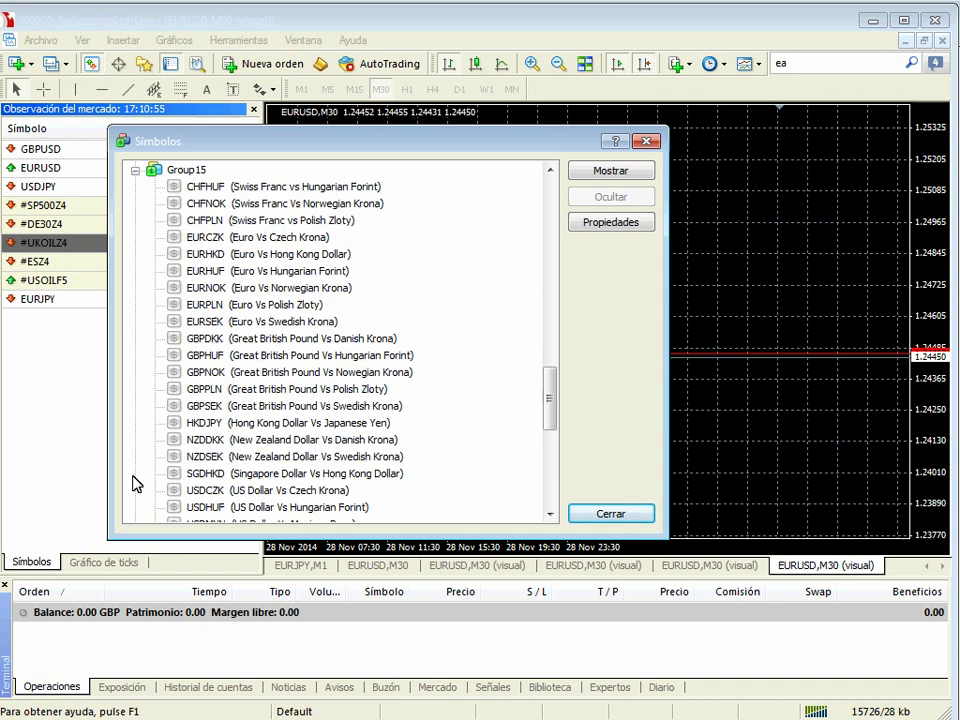
double_click(270, 205)
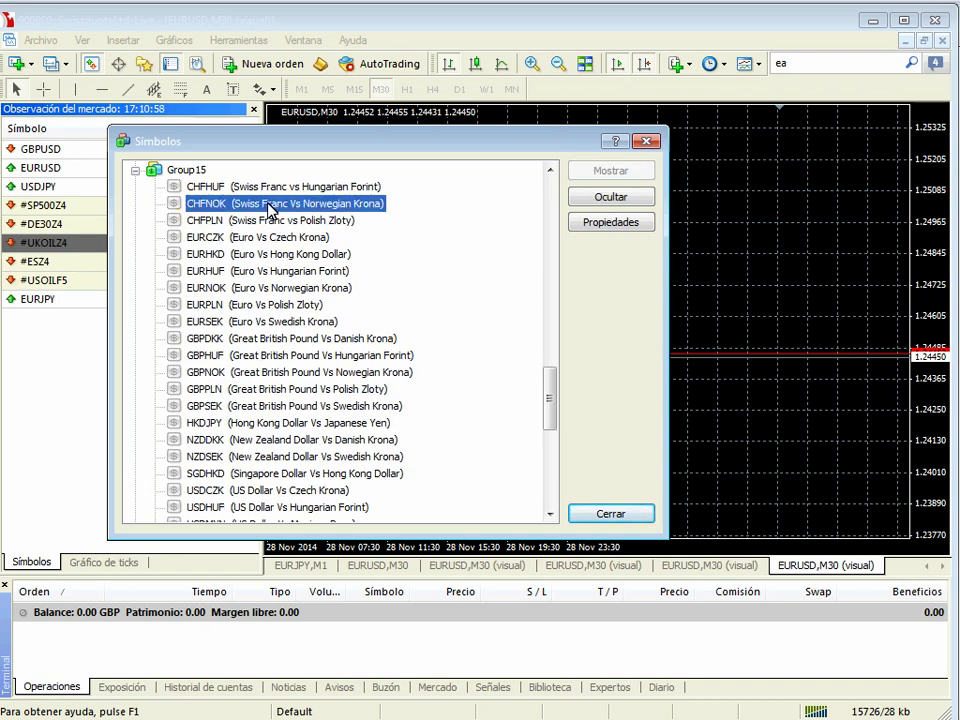
double_click(232, 289)
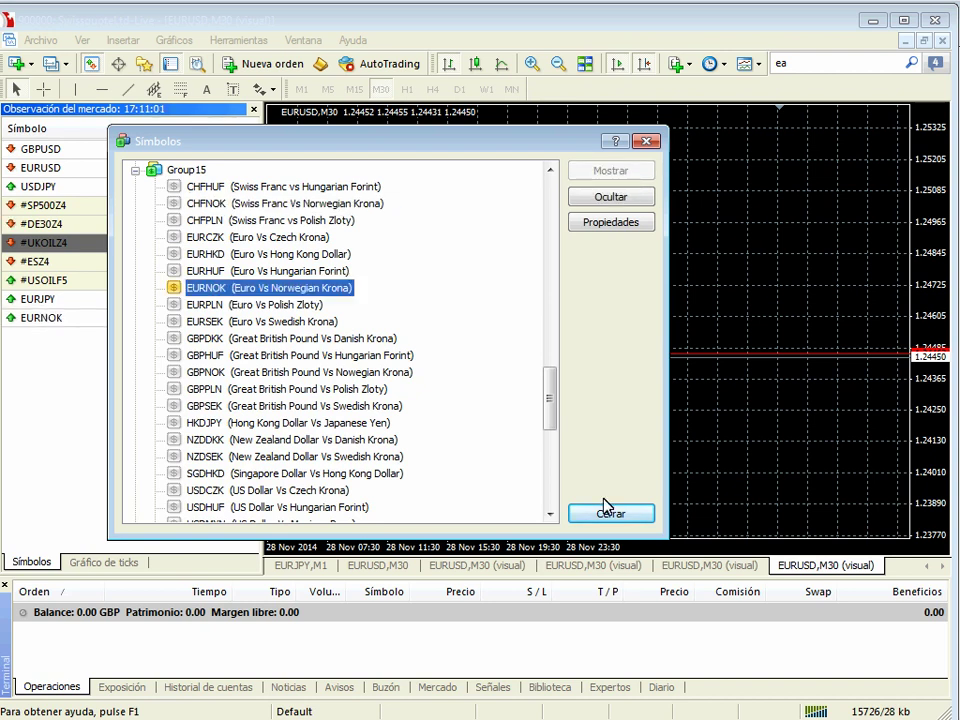
left_click(605, 510)
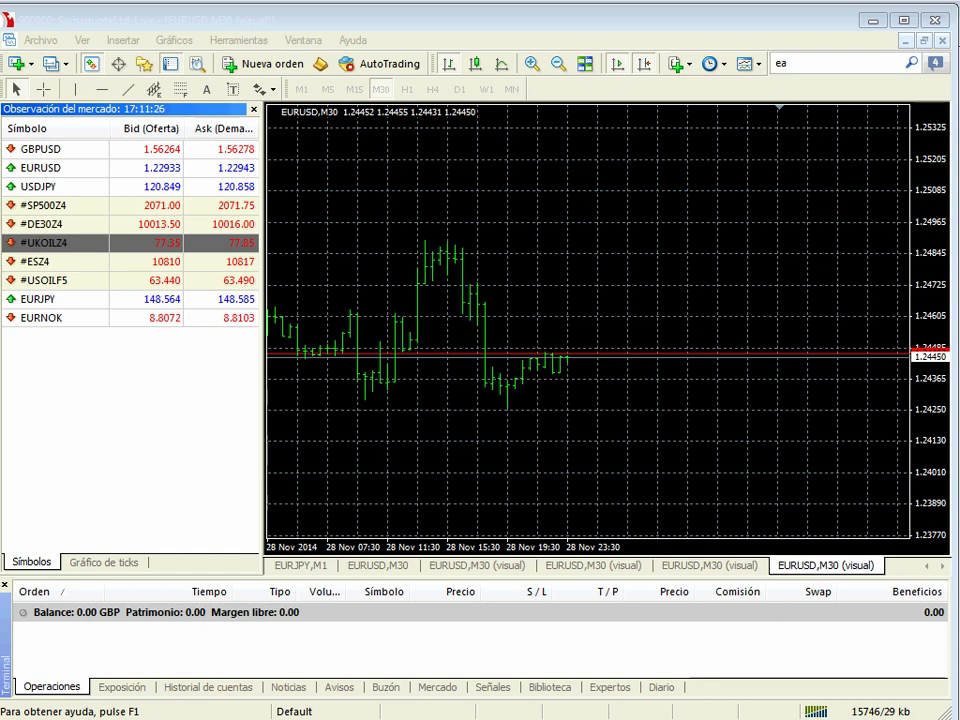
Check the description of the #DE30Z4 symbol in the market watch list
left_click(107, 381)
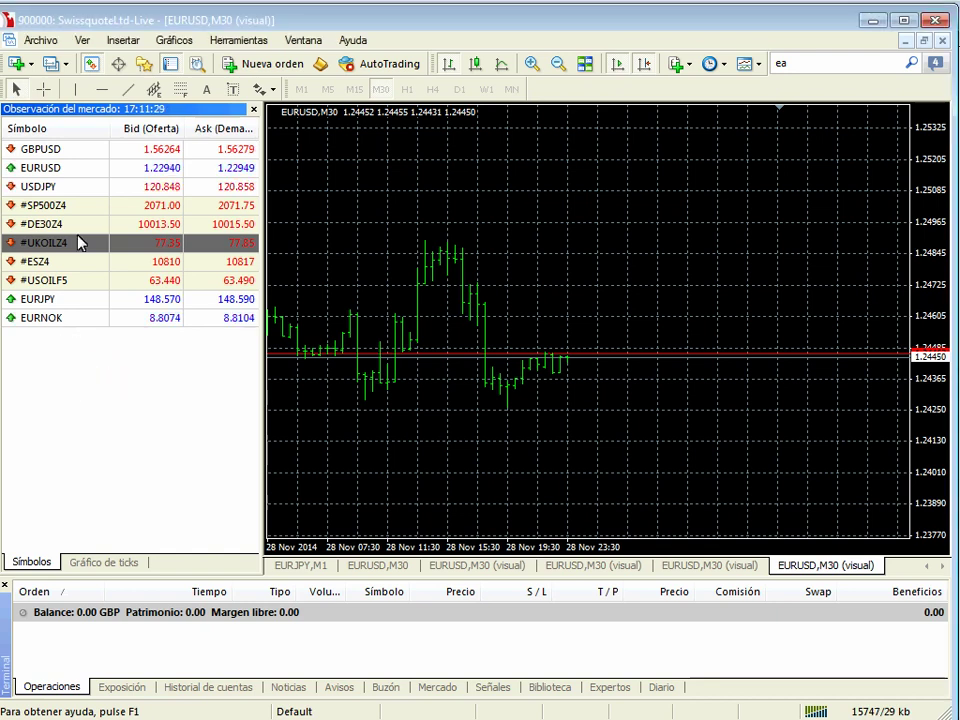
mouse_move(80, 238)
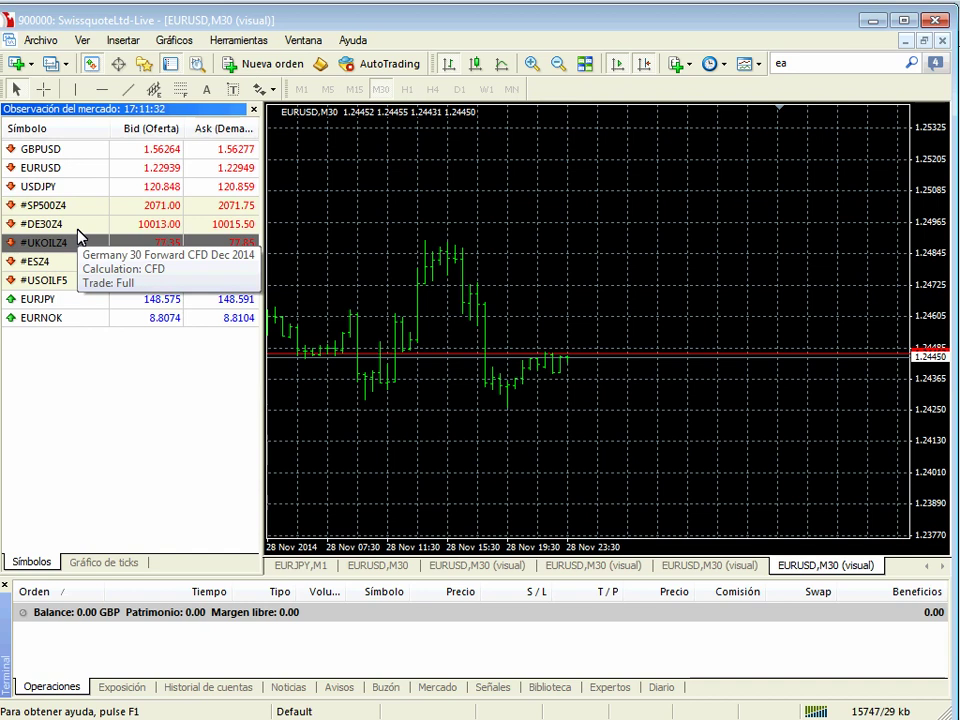
left_click(78, 228)
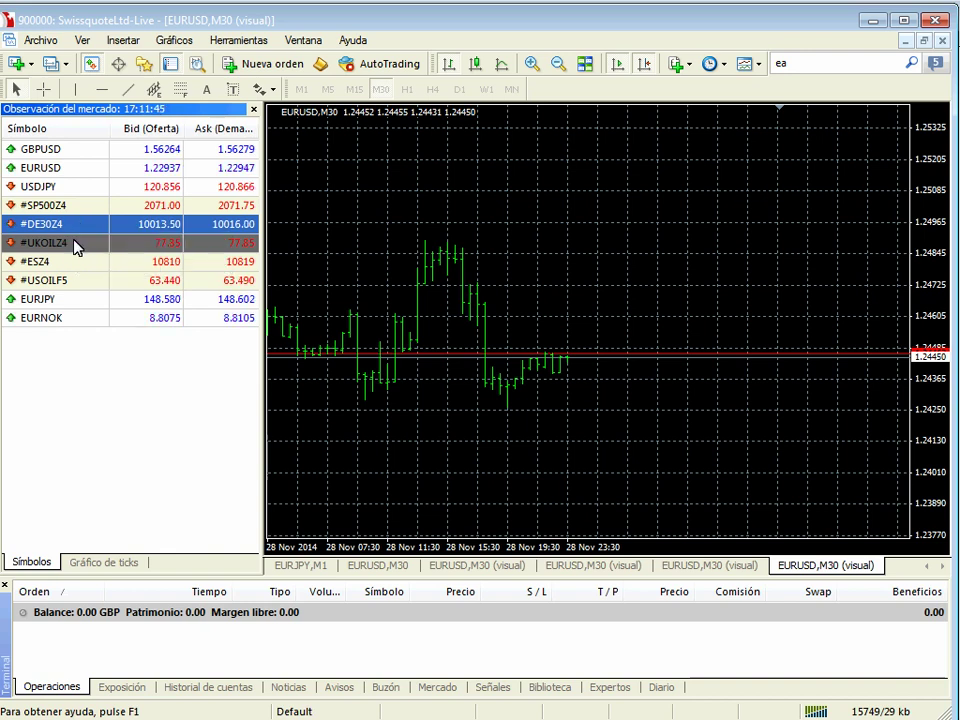
Open a new chart for EURNOK, compress its price scale slightly and switch it to the daily timeframe
right_click(80, 320)
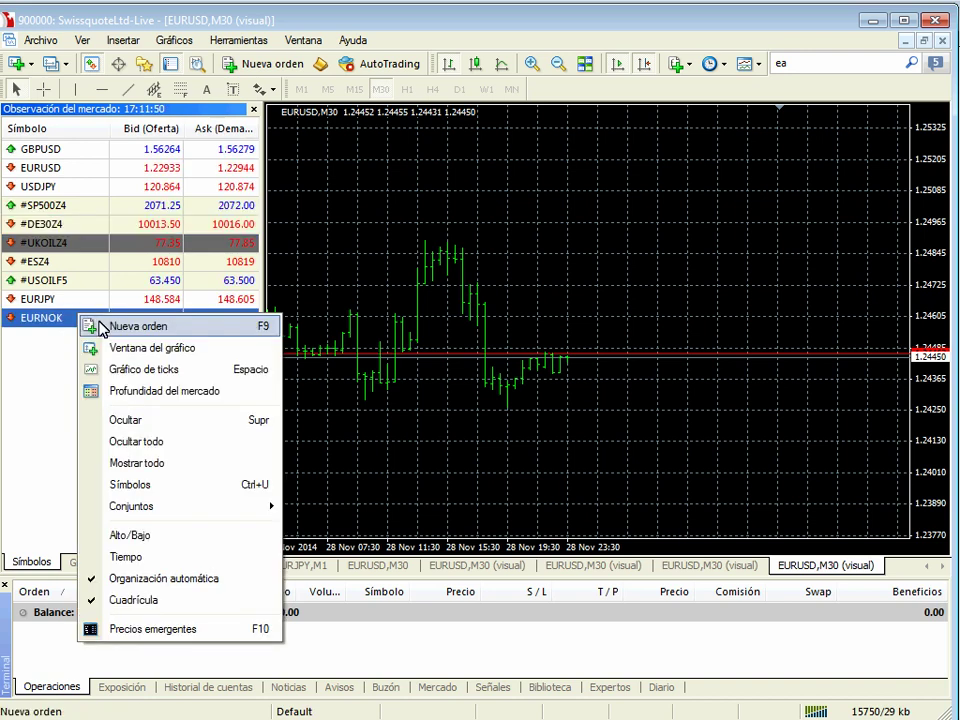
left_click(175, 371)
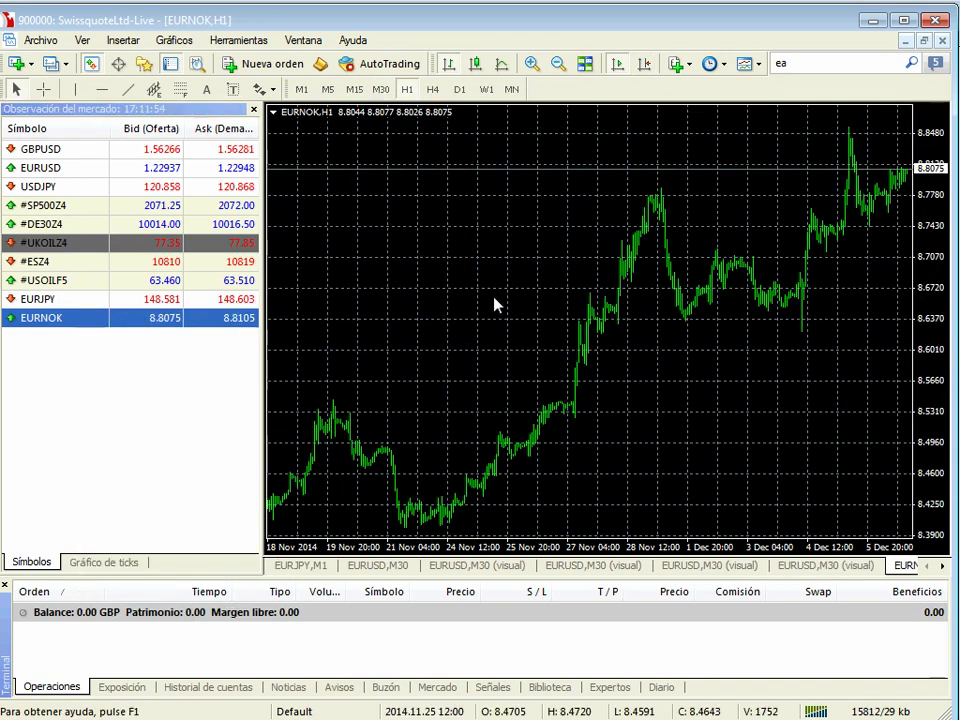
left_click_drag(928, 215, 930, 233)
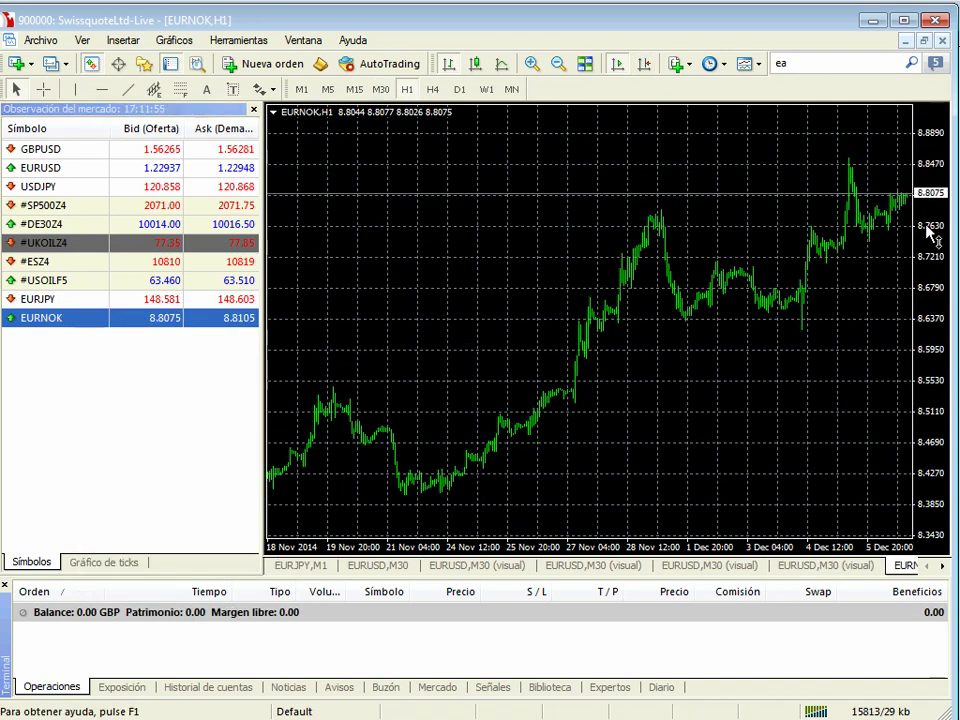
left_click(463, 89)
scroll(810, 158, "down", 3)
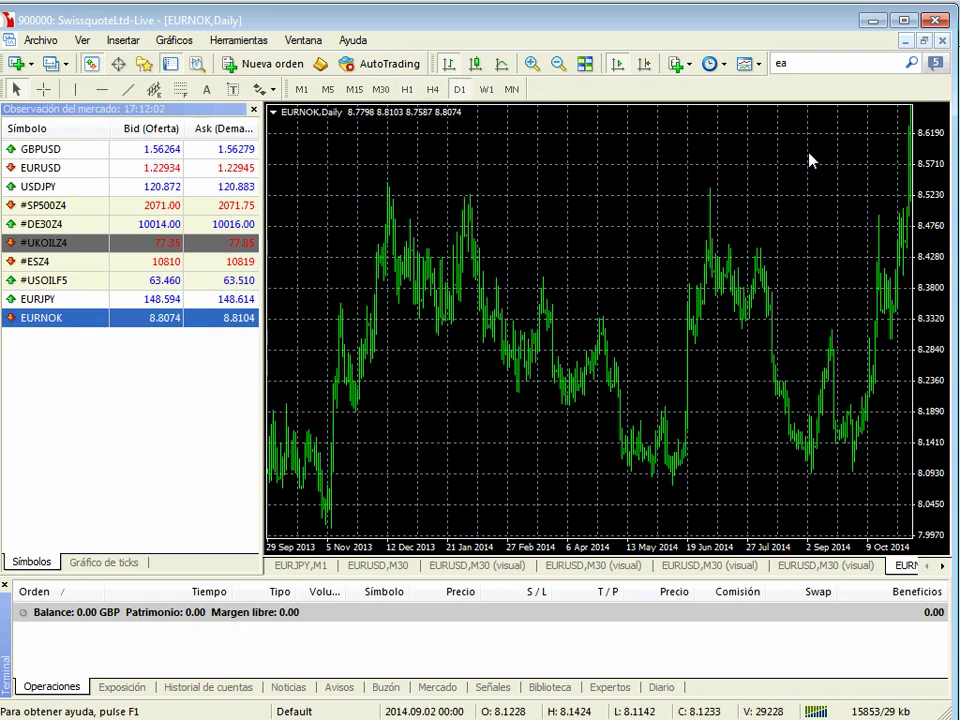
Turn off automatic chart scrolling in the common properties of the EURNOK daily chart
right_click(757, 204)
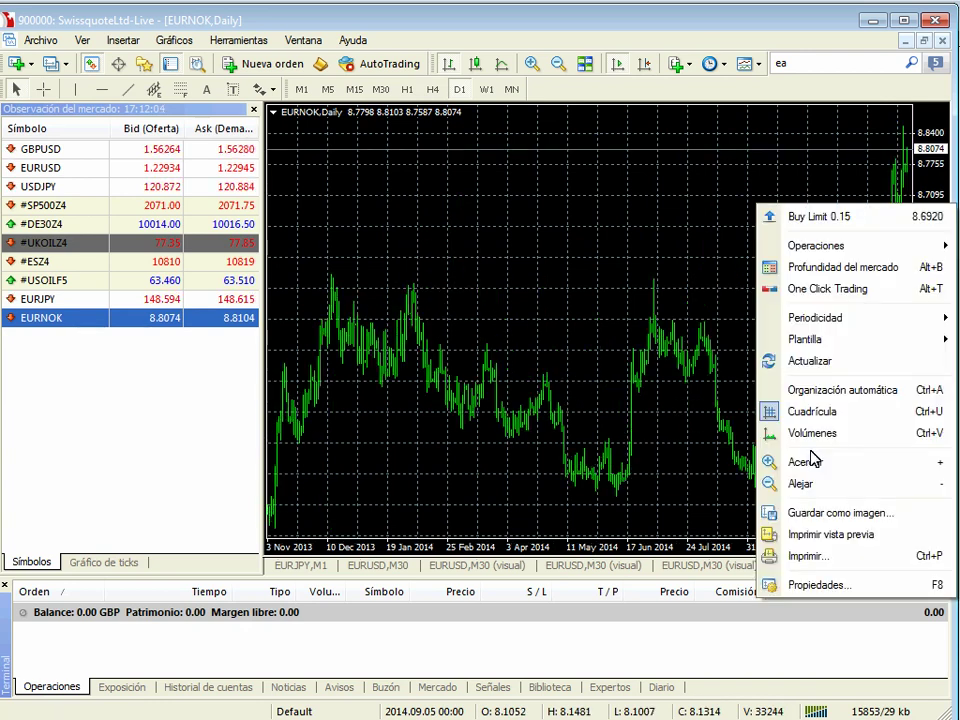
key("F8")
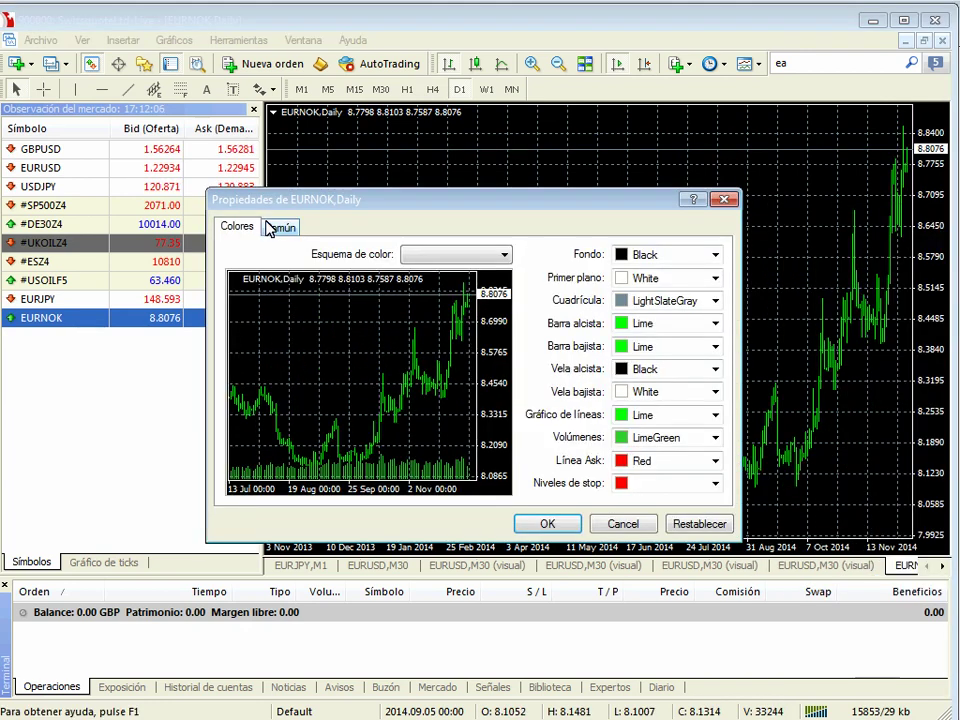
left_click(278, 227)
left_click(237, 336)
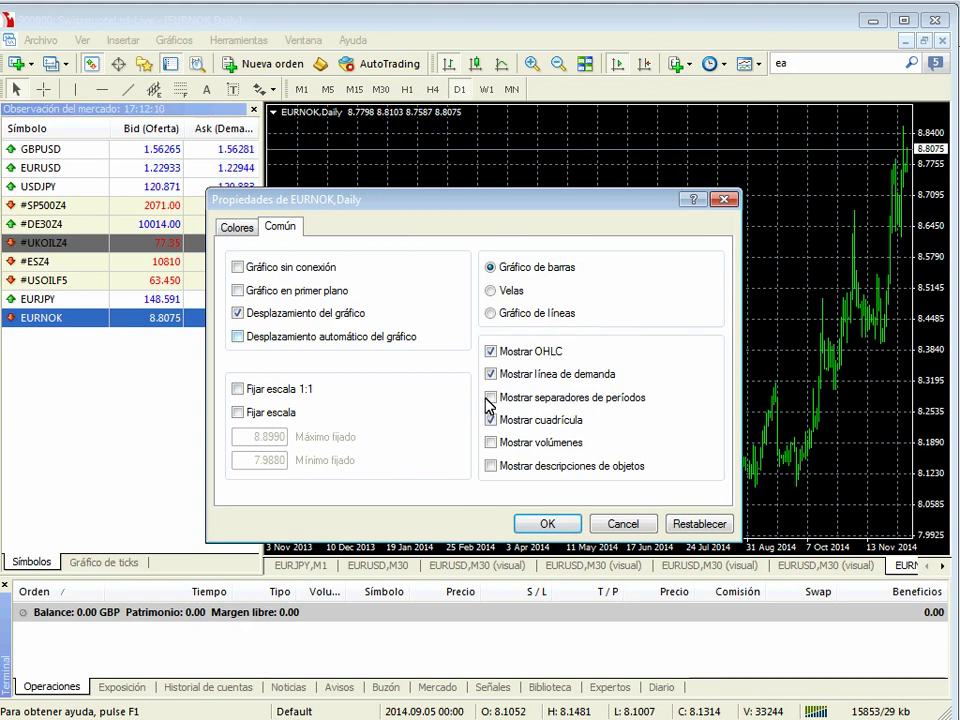